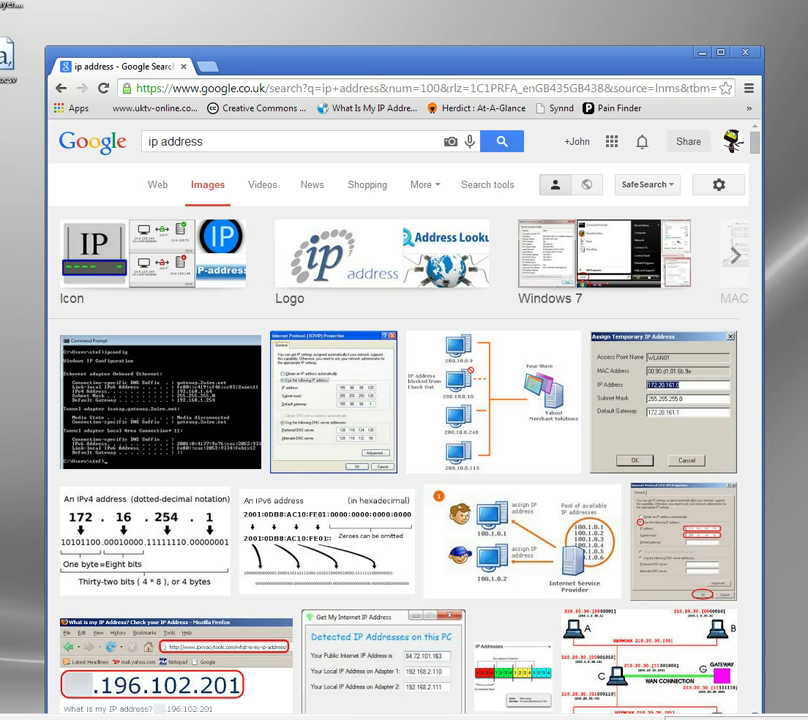
# - Load the BBC iPlayer site in a new tab from the 'bbc' suggestion
pyautogui.click(207, 66)
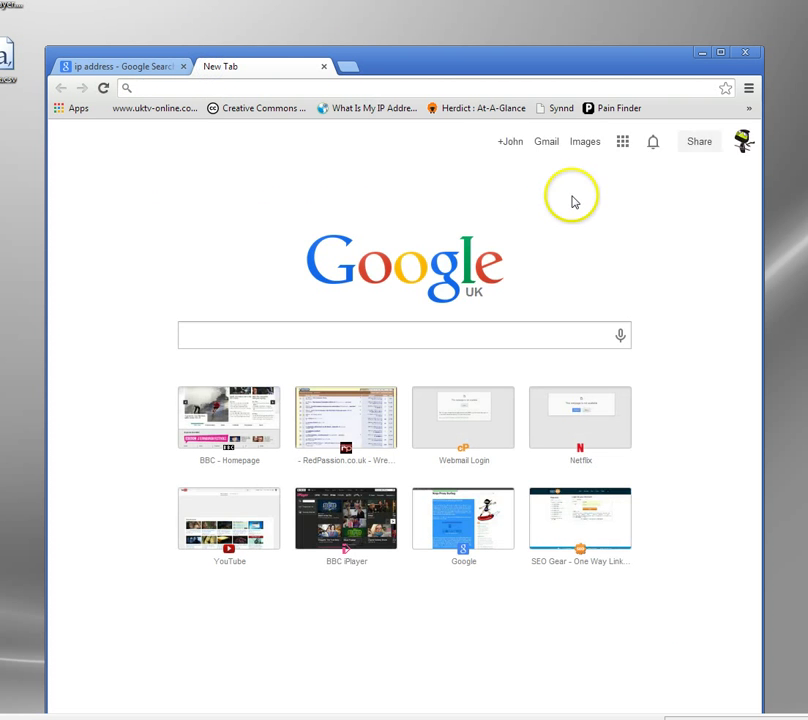
pyautogui.write('bbc')
pyautogui.press('Down')
pyautogui.press('Return')
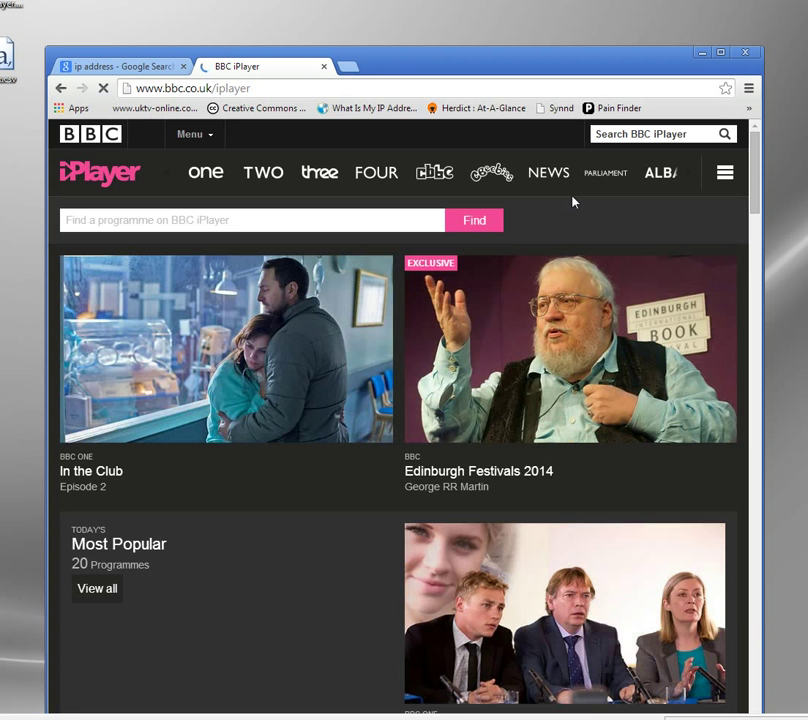
# - Start In the Club Episode 2 playing, then pause it
pyautogui.moveTo(96, 370)
pyautogui.click(86, 420)
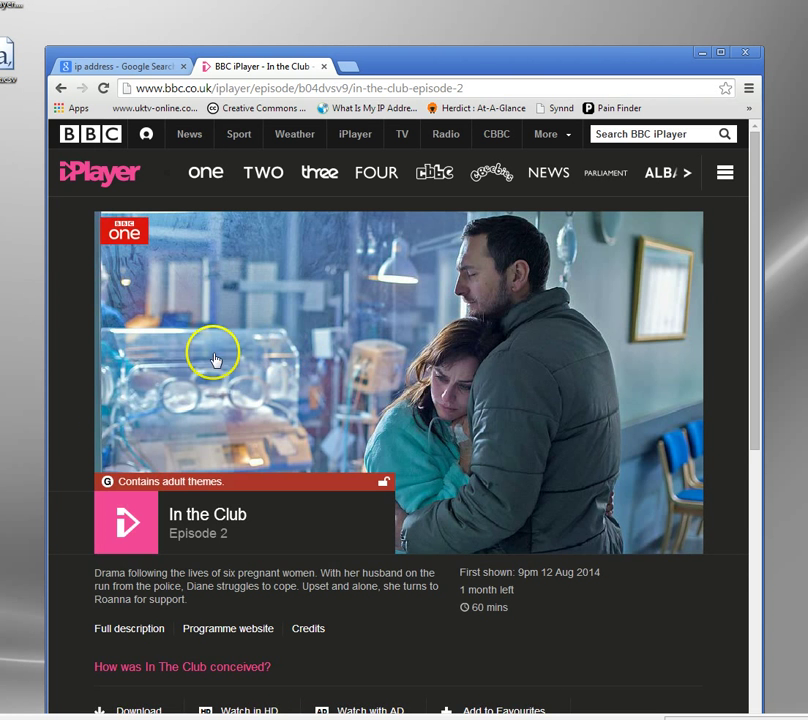
pyautogui.click(135, 518)
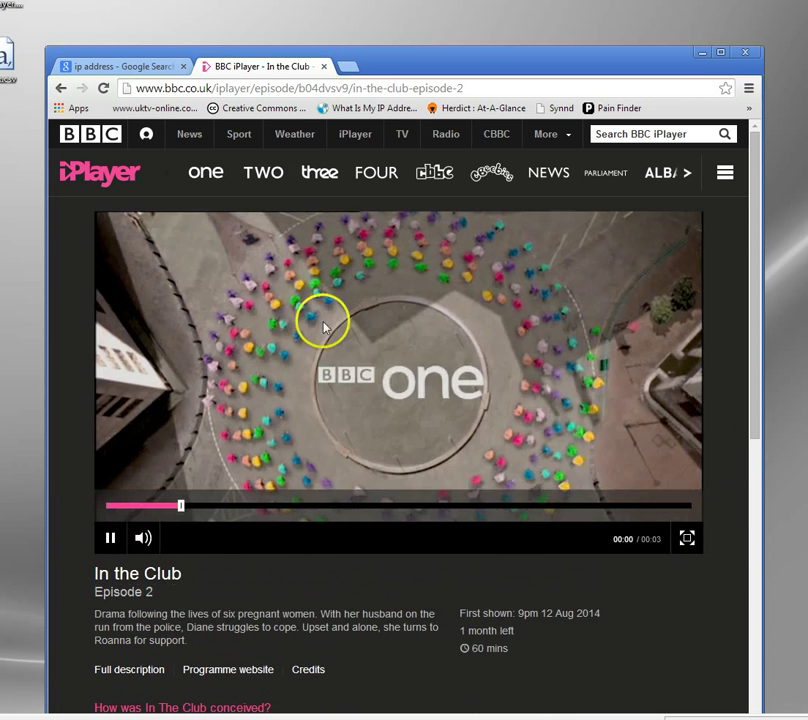
pyautogui.click(108, 538)
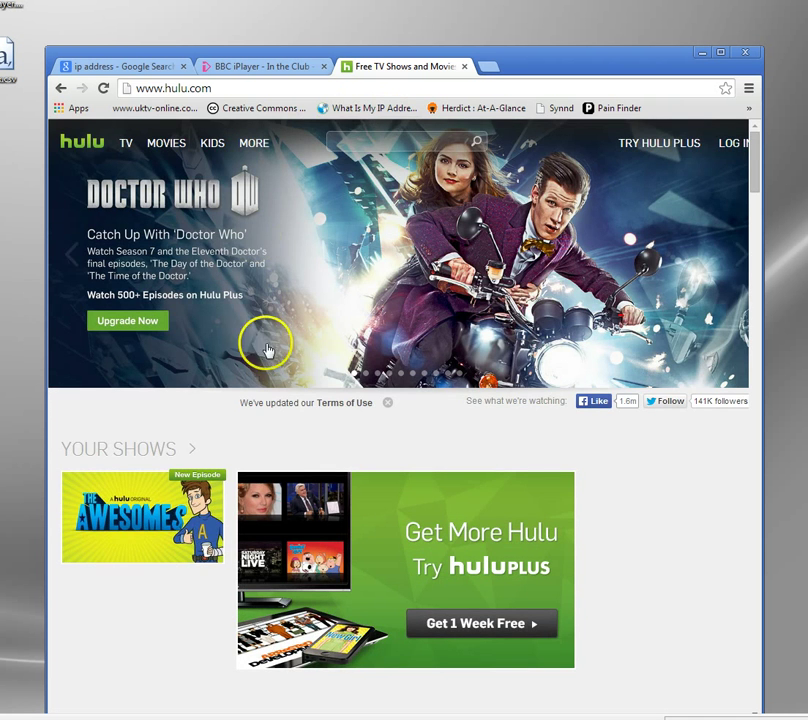
# - Try playing The Awesomes Season 1, Episode 1 on Hulu, reaching the US-only streaming message
pyautogui.scroll(-5, 272, 408)
pyautogui.scroll(5, 272, 411)
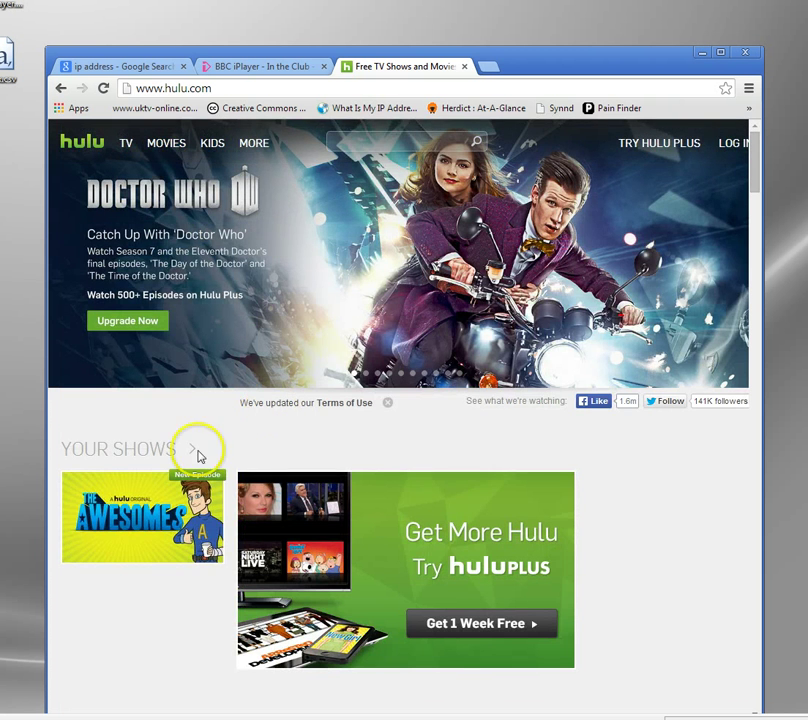
pyautogui.click(117, 518)
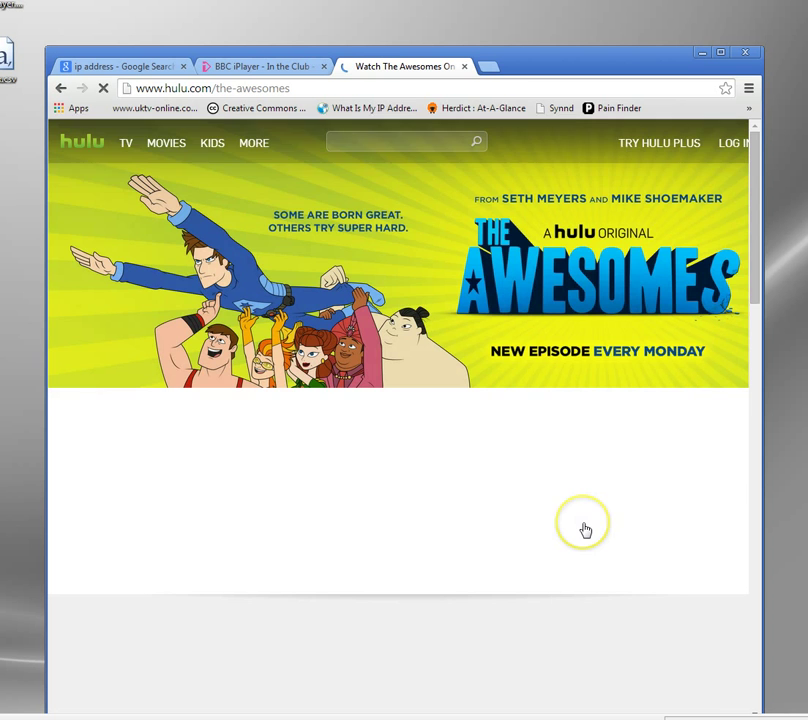
pyautogui.scroll(-3, 137, 530)
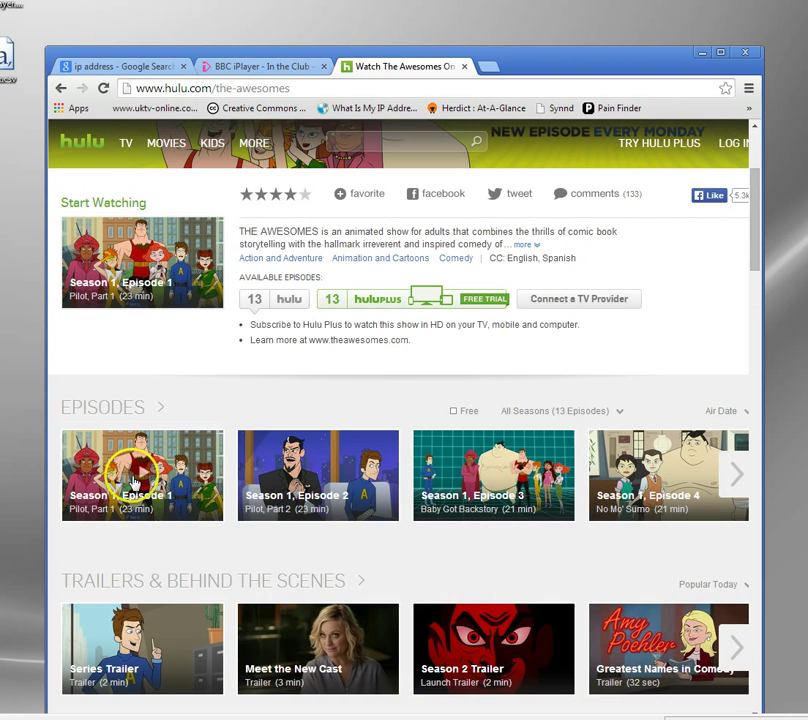
pyautogui.click(145, 466)
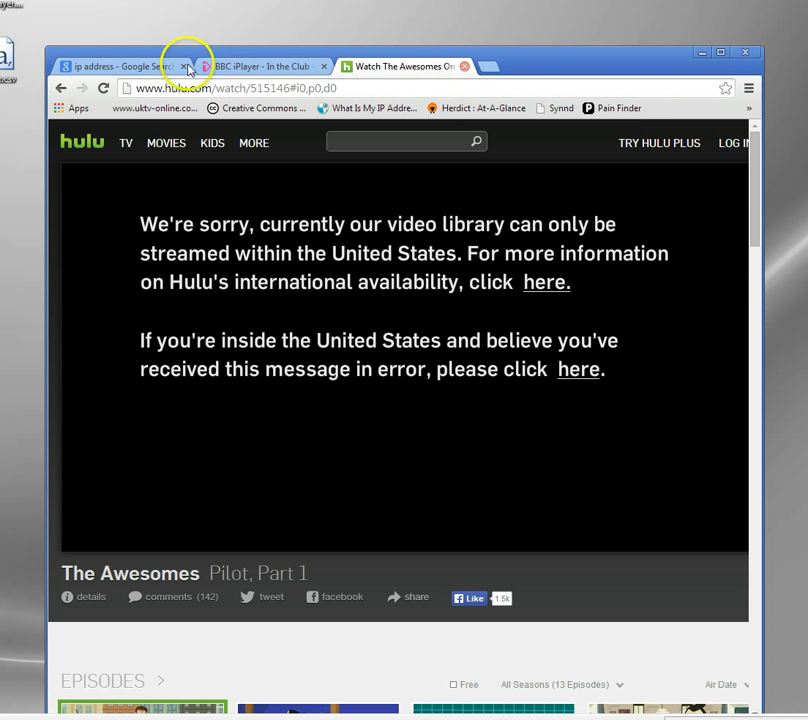
# - Check WhatIsMyIPAddress, which shows ISP BT in Wrexham, United Kingdom, then close that tab
pyautogui.click(143, 68)
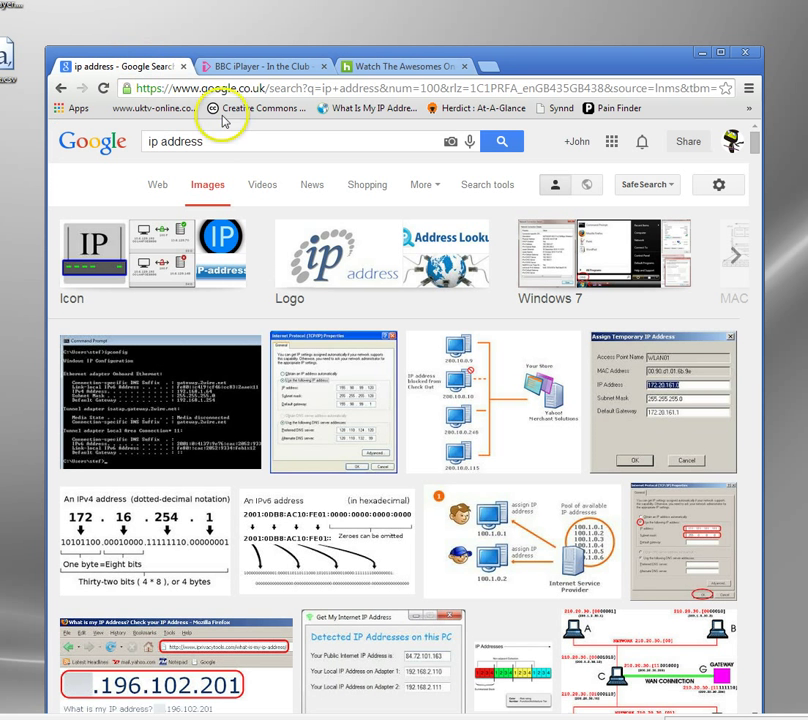
pyautogui.click(380, 109)
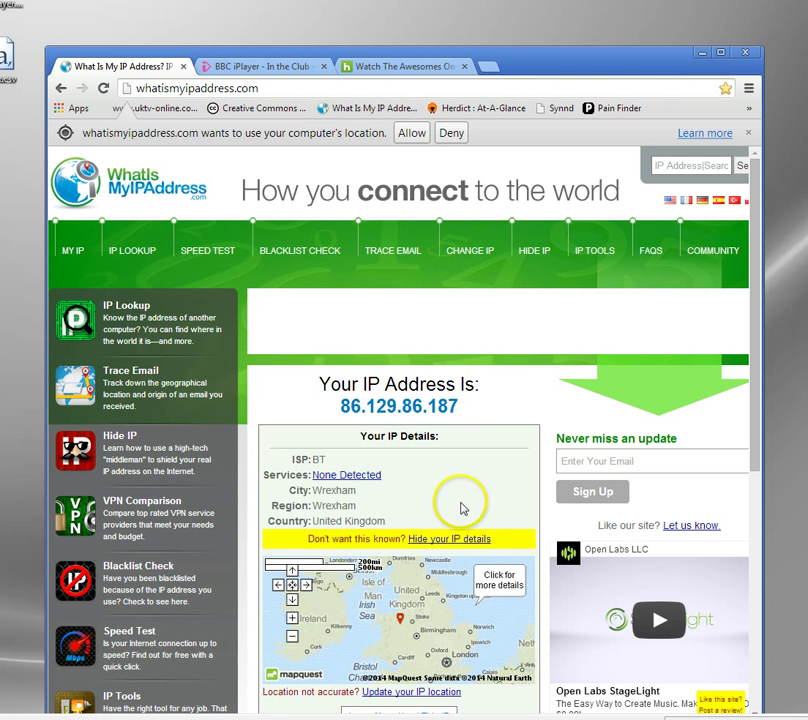
pyautogui.scroll(-1, 461, 509)
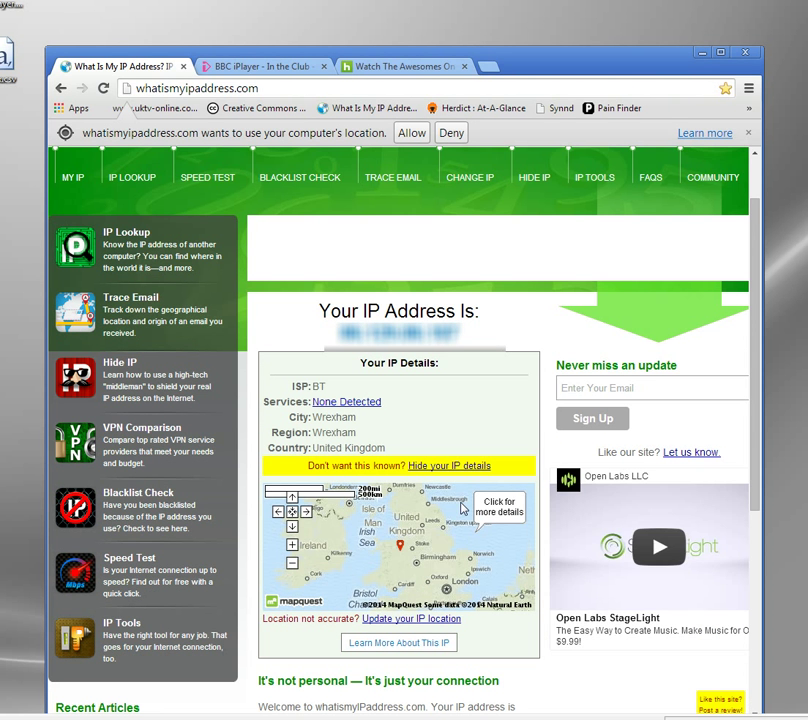
pyautogui.click(405, 550)
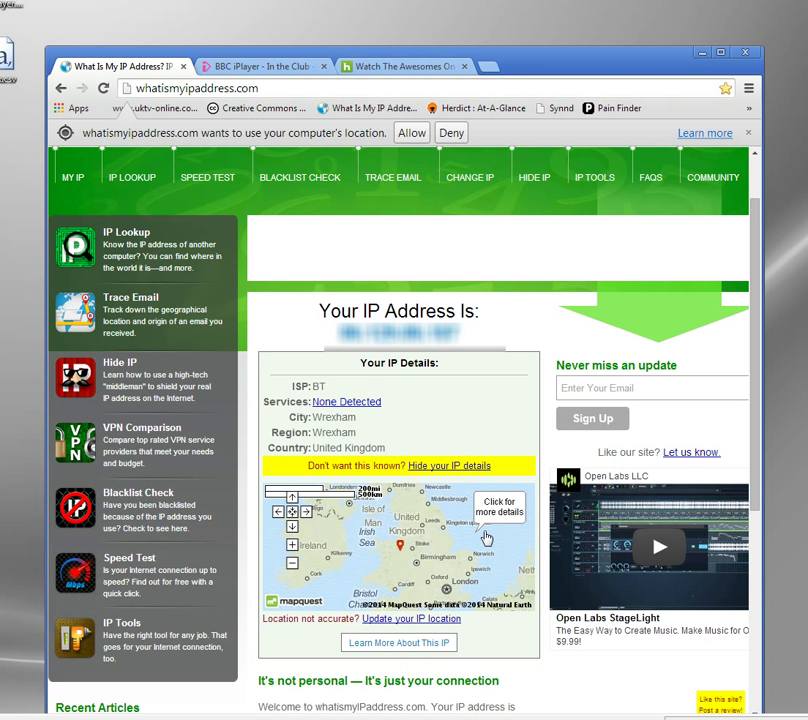
# - Close the What Is My IP Address, BBC iPlayer and Hulu tabs, shutting Chrome
pyautogui.click(184, 67)
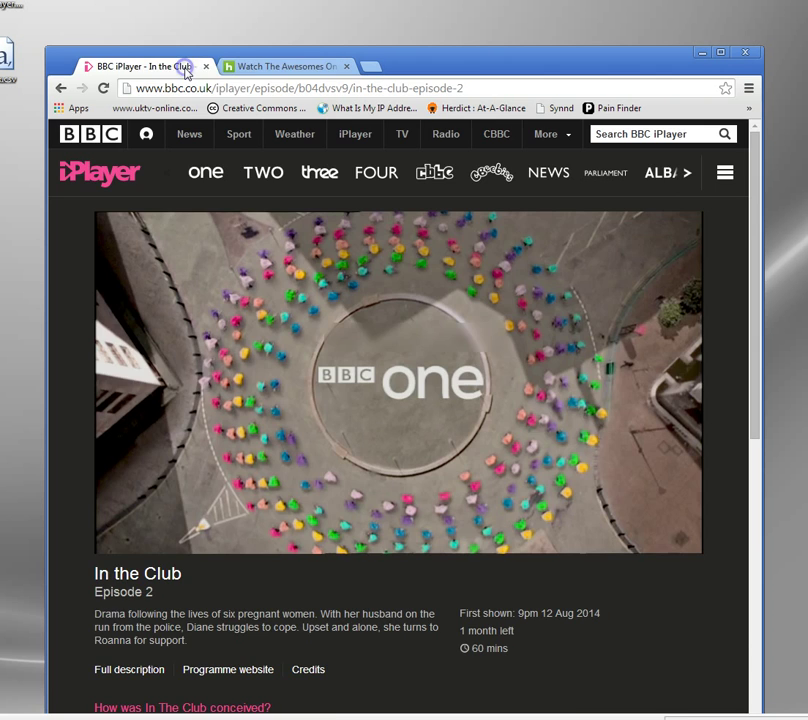
pyautogui.click(184, 67)
pyautogui.click(184, 67)
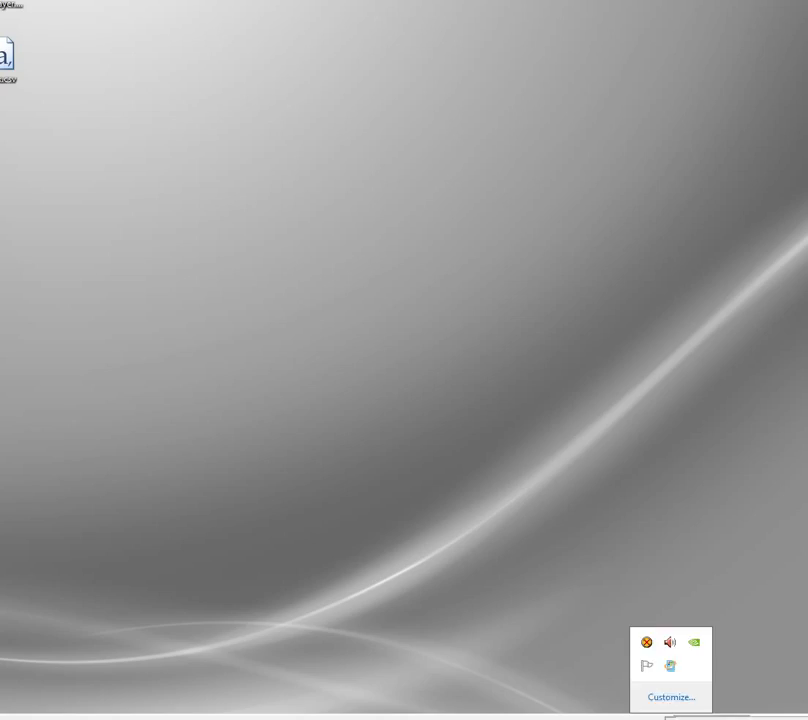
# - In Identity Cloaker, select a US 4 proxy server and connect until the cloak is active
pyautogui.doubleClick(648, 643)
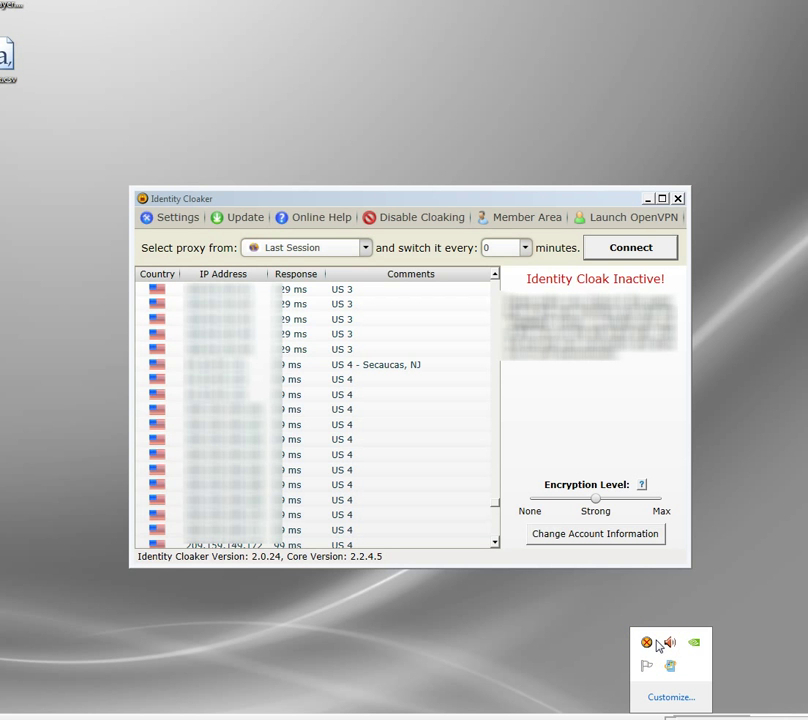
pyautogui.moveTo(495, 503)
pyautogui.mouseDown()
pyautogui.moveTo(494, 301)
pyautogui.moveTo(496, 534)
pyautogui.moveTo(495, 512)
pyautogui.mouseUp()
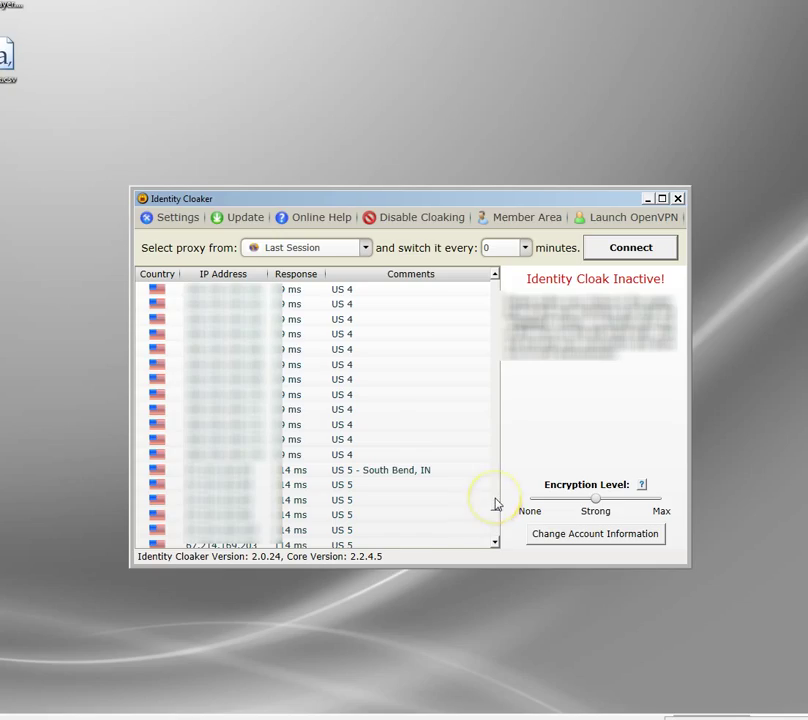
pyautogui.click(497, 504)
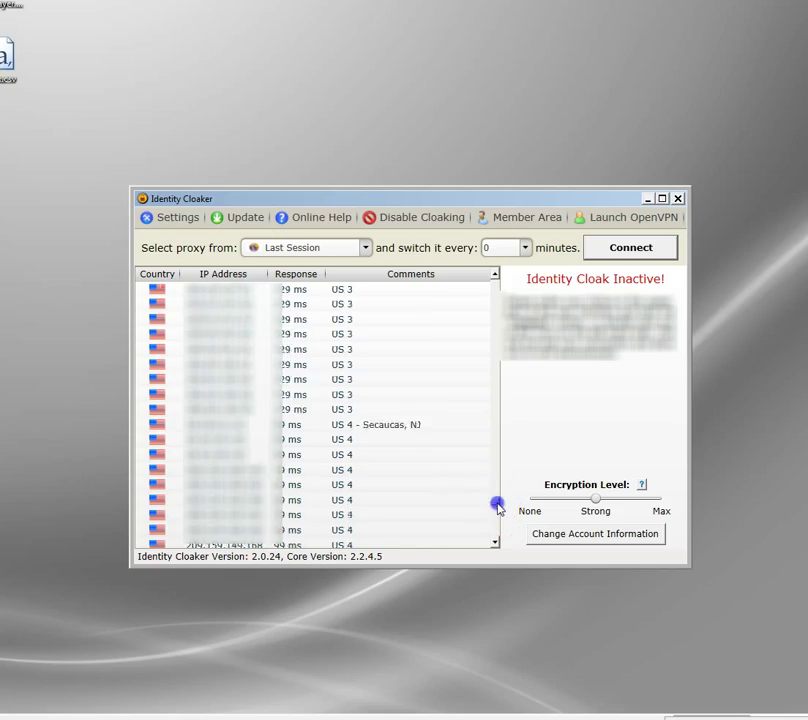
pyautogui.click(497, 504)
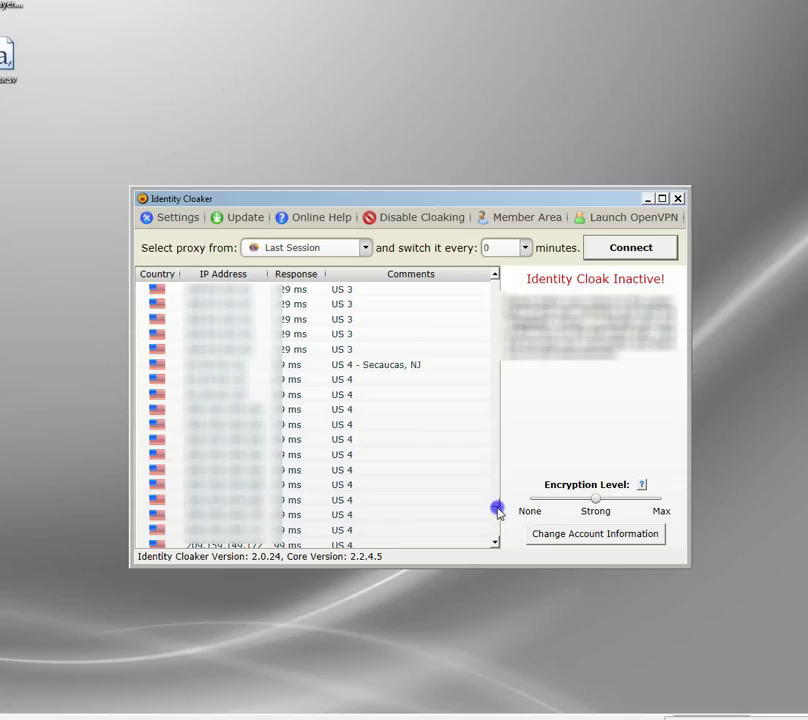
pyautogui.click(213, 441)
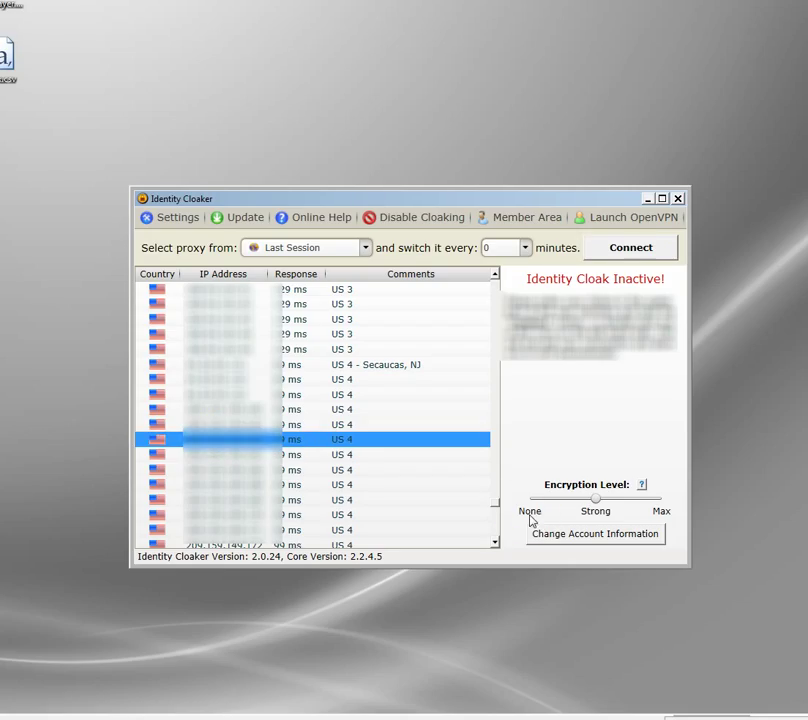
pyautogui.click(641, 250)
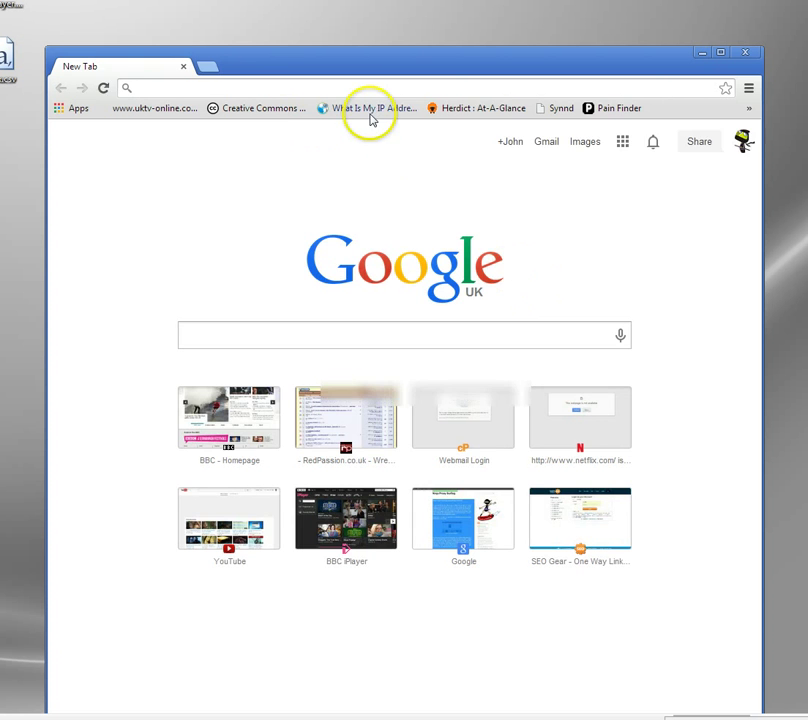
# - Open the What Is My IP Address bookmark, showing ISP Interserver in New York, United States
pyautogui.click(370, 110)
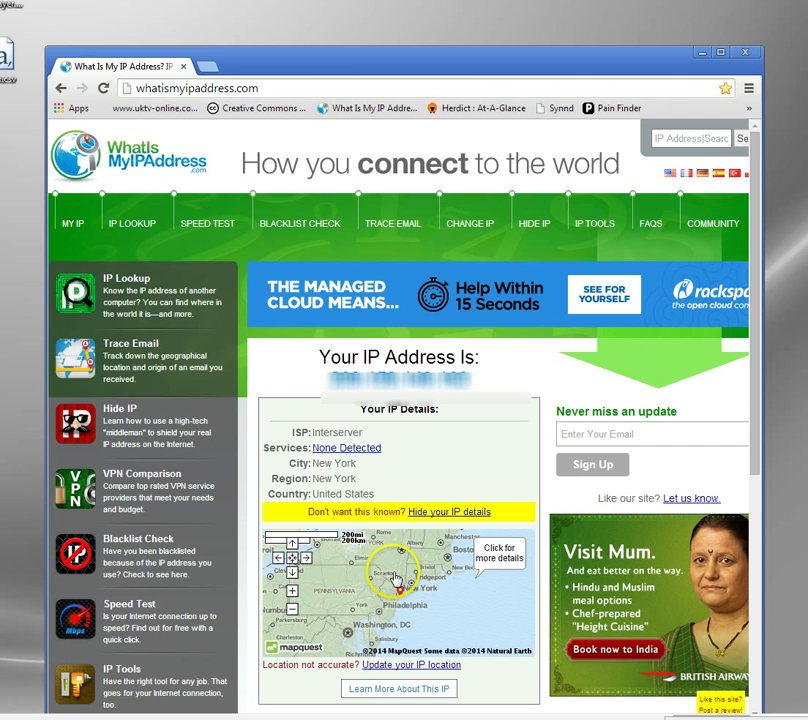
pyautogui.click(206, 68)
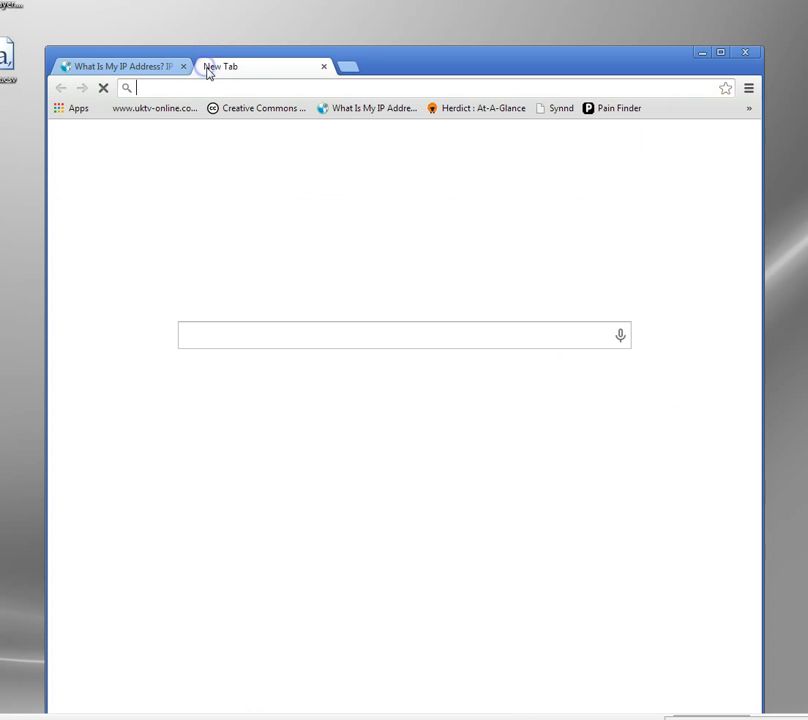
pyautogui.write('bbc.co.uk')
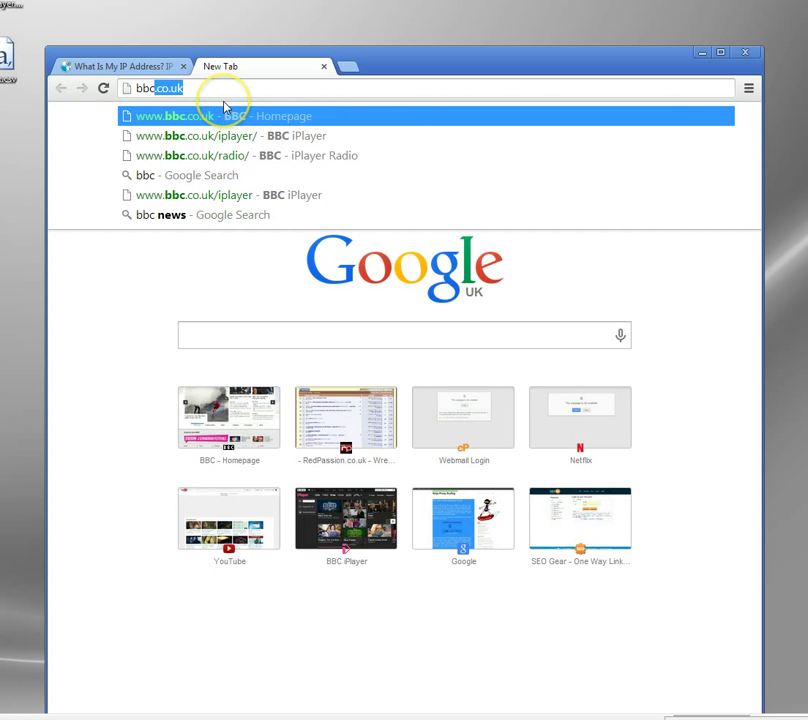
pyautogui.press('Down')
pyautogui.press('Return')
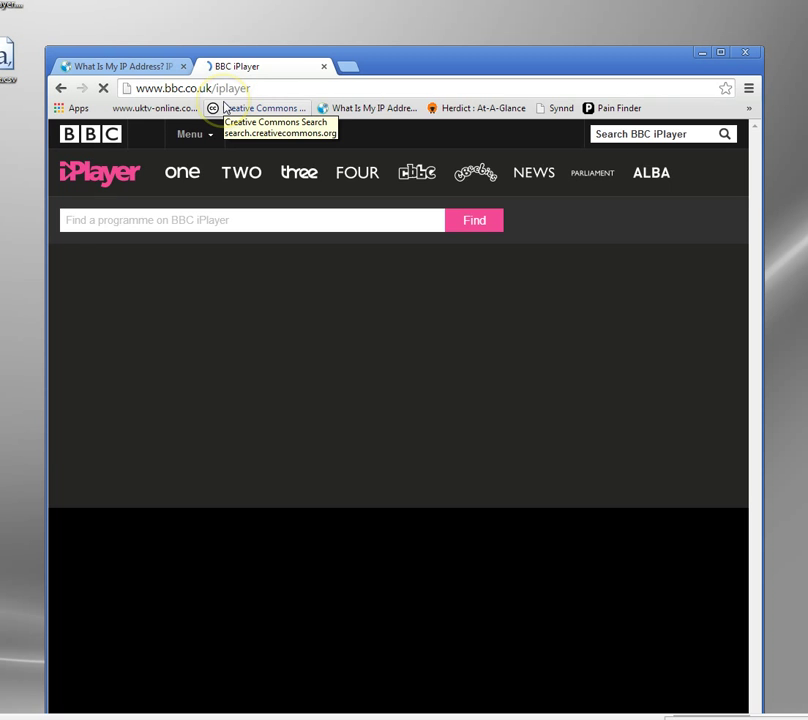
pyautogui.click(114, 483)
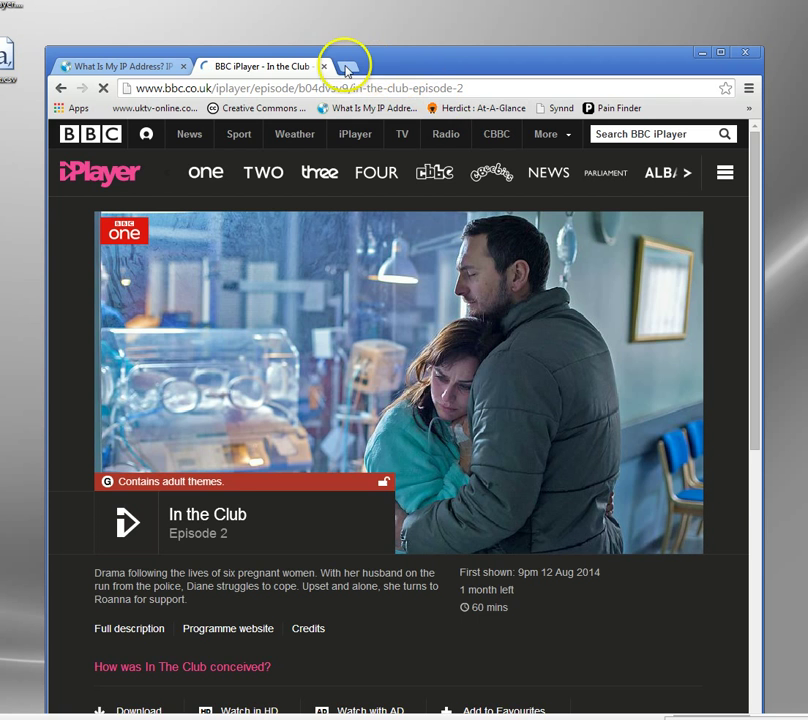
pyautogui.click(323, 66)
# - Load the Hulu home page in a new tab
pyautogui.click(207, 67)
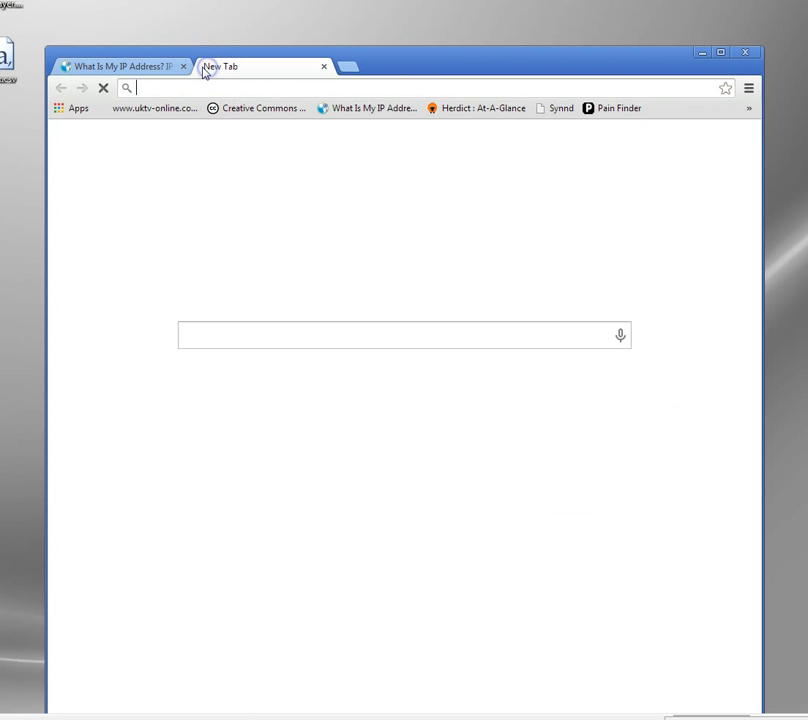
pyautogui.write('hulu')
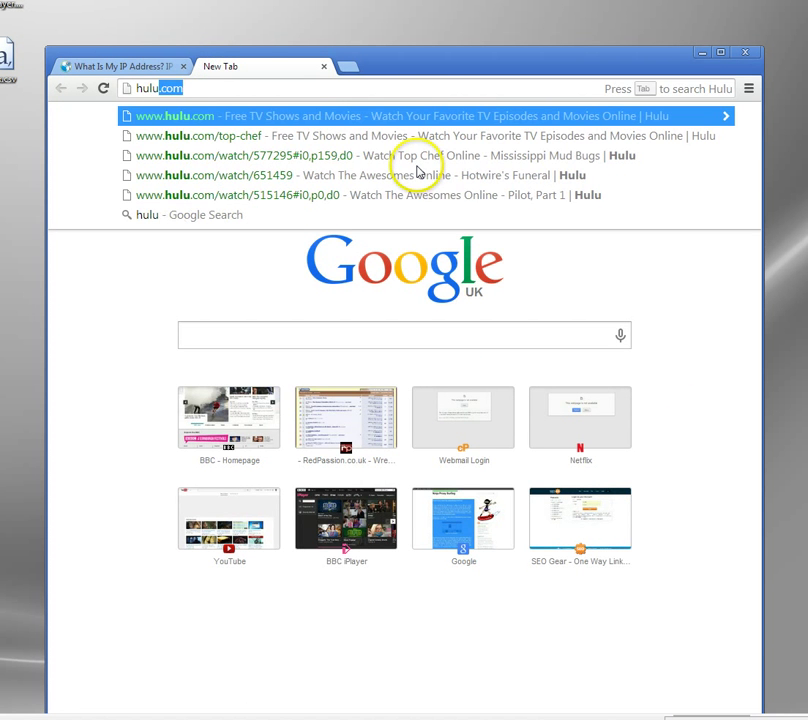
pyautogui.press('Return')
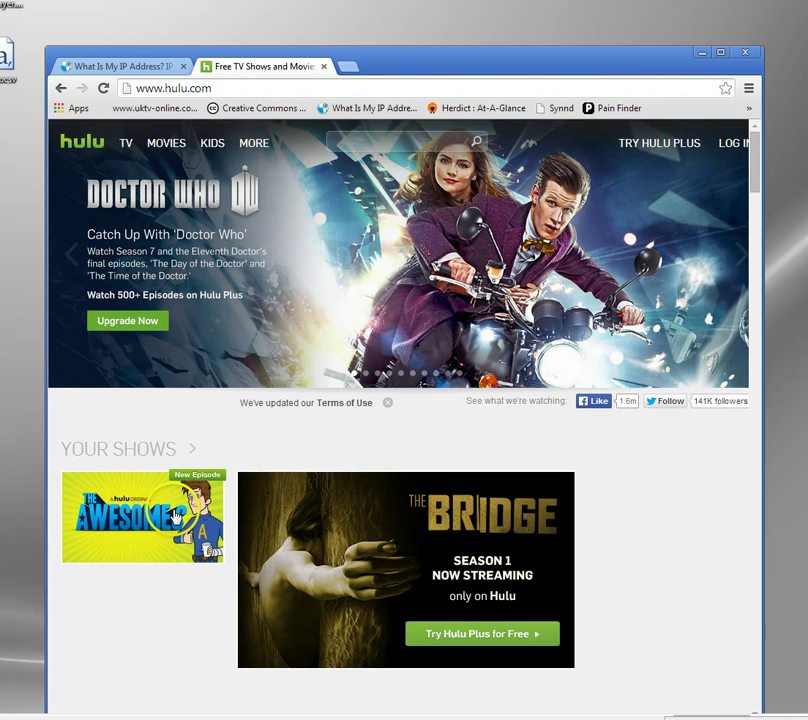
# - Play The Awesomes Season 1, Episode 1 (Pilot, Part 1), then return to the IP-check tab
pyautogui.click(173, 515)
pyautogui.scroll(-3, 142, 520)
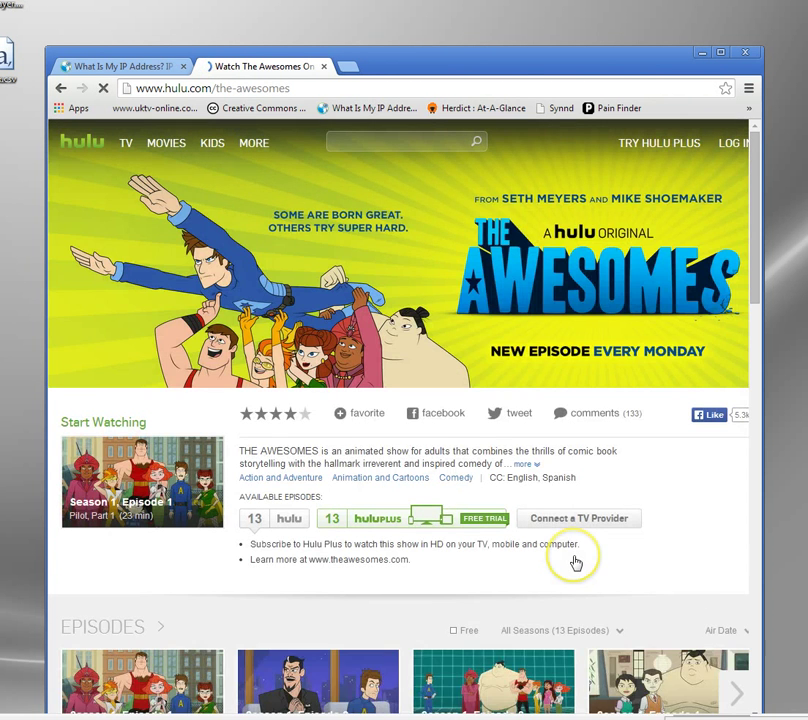
pyautogui.scroll(-3, 310, 554)
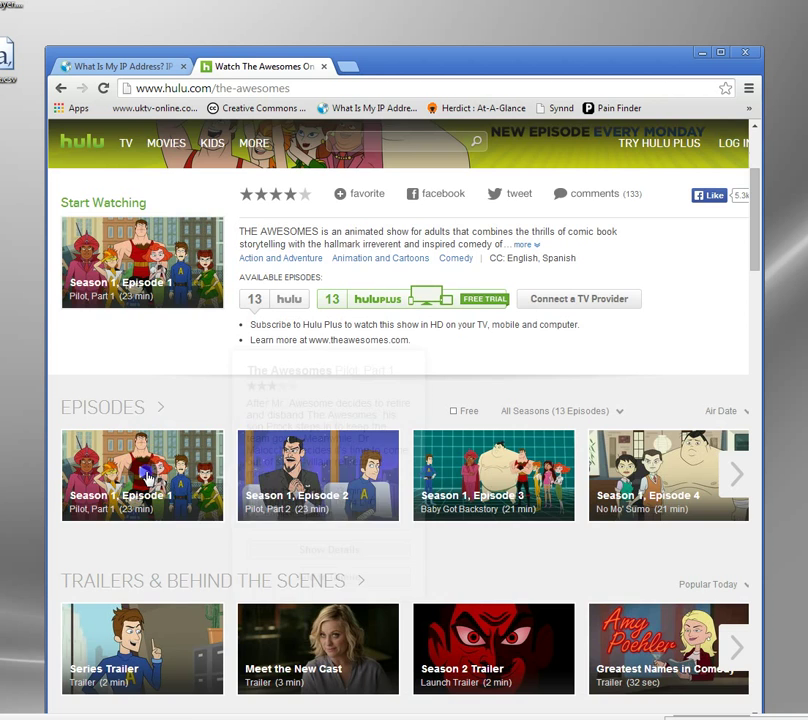
pyautogui.click(133, 466)
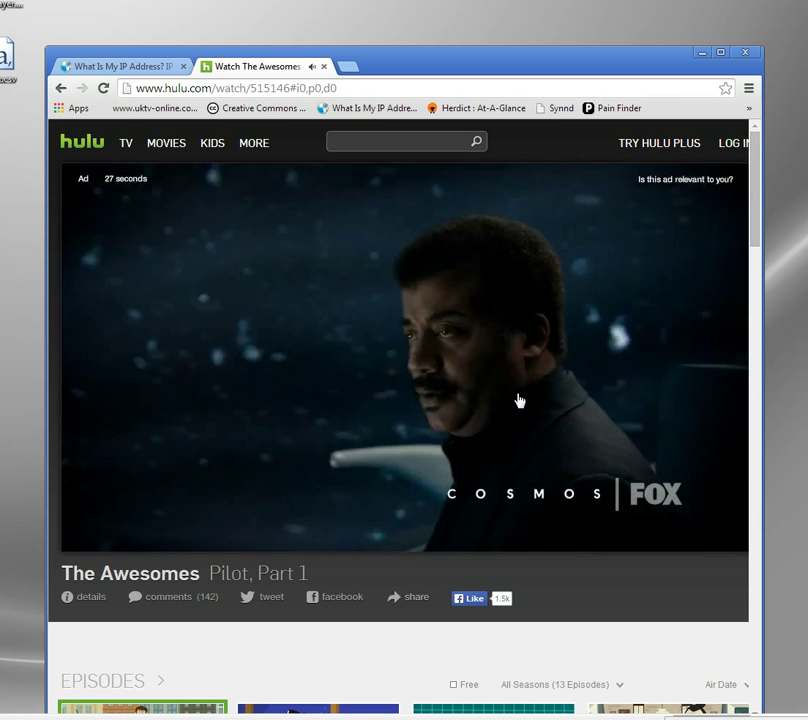
pyautogui.click(294, 305)
pyautogui.click(122, 66)
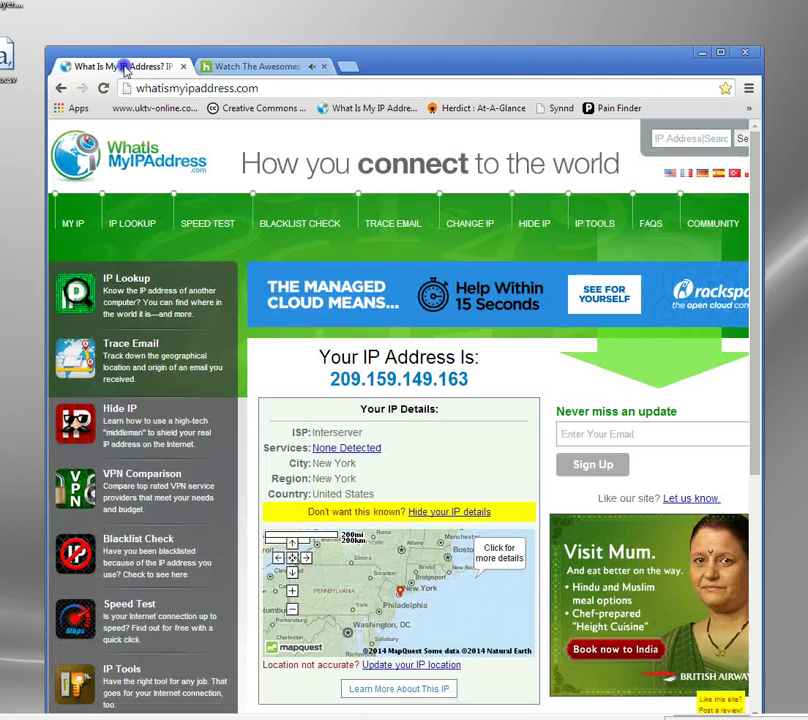
# - Switch back to the Hulu tab where The Awesomes Pilot, Part 1 keeps playing
pyautogui.click(258, 67)
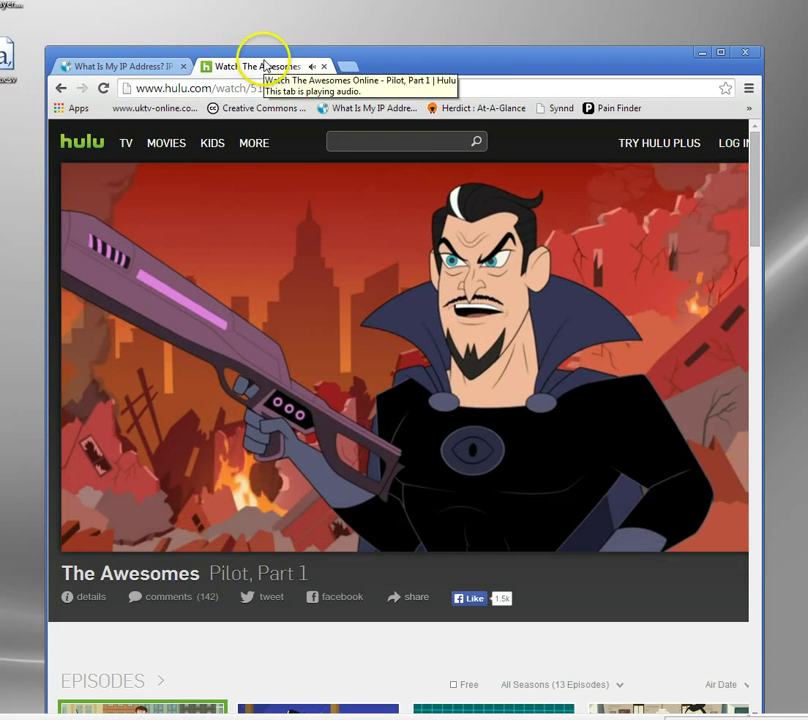
pyautogui.moveTo(628, 297)
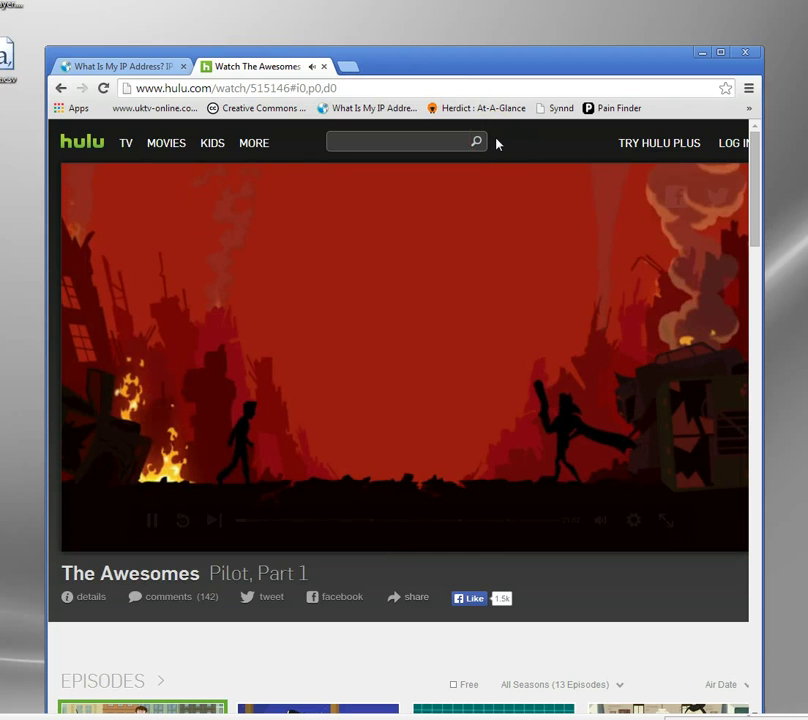